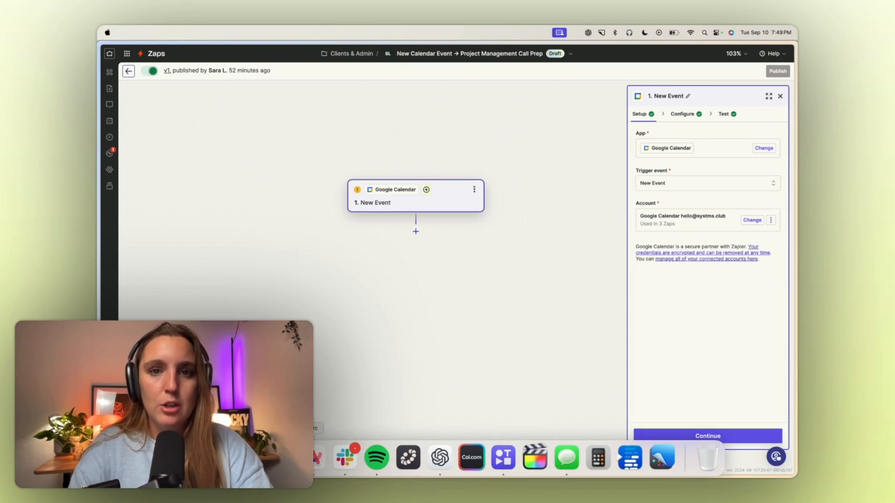
Set the Google Calendar trigger event to New Event and its calendar to Client Calls.
left_click(426, 212)
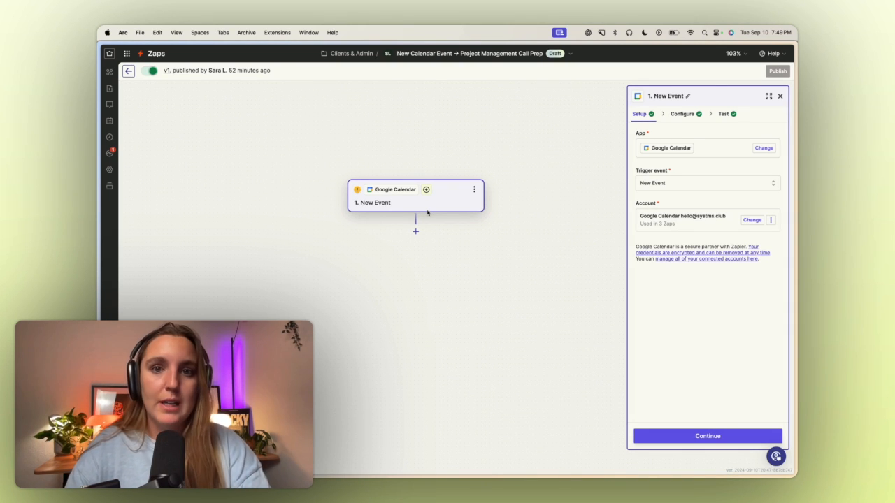
left_click(688, 182)
scroll(558, 262, "down", 2)
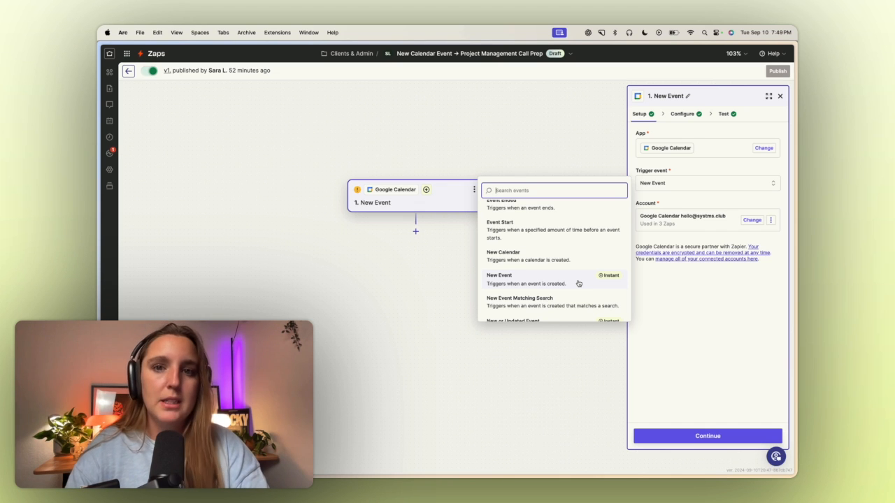
left_click(578, 284)
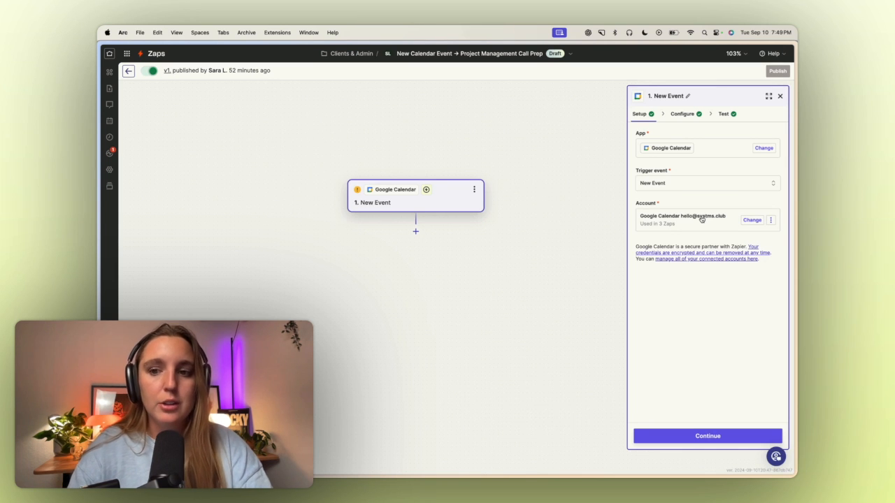
left_click(701, 435)
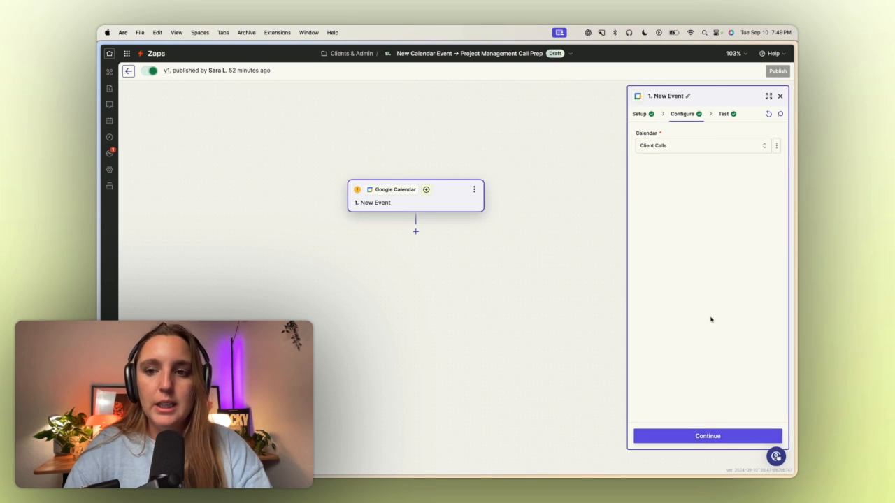
left_click(693, 147)
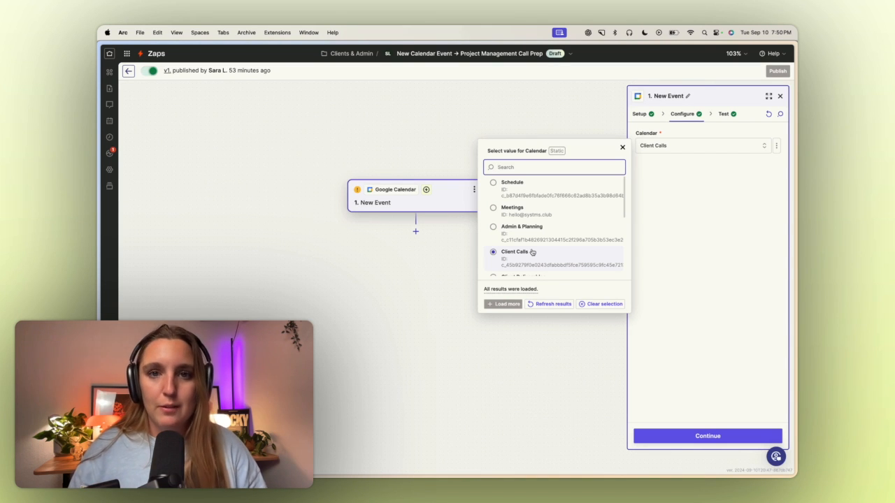
left_click(532, 252)
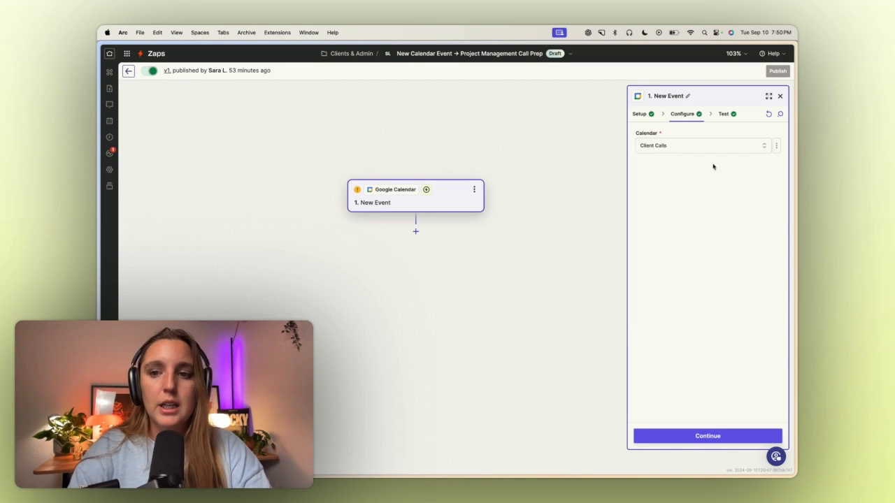
Look for new trigger test records, review the Event A data and continue with Event A as the sample.
left_click(727, 116)
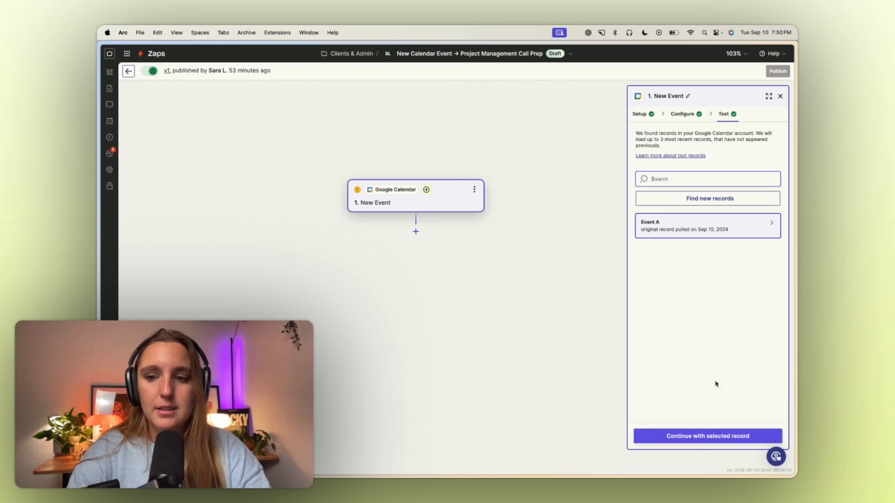
left_click(724, 200)
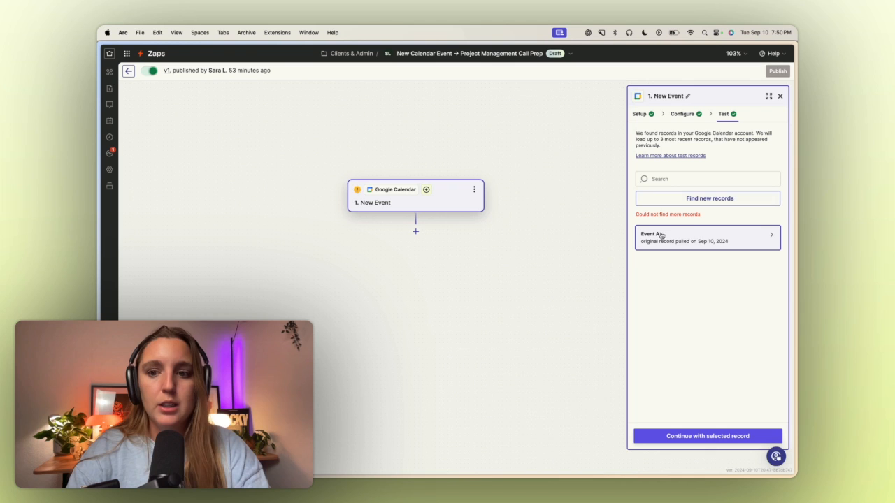
mouse_move(694, 240)
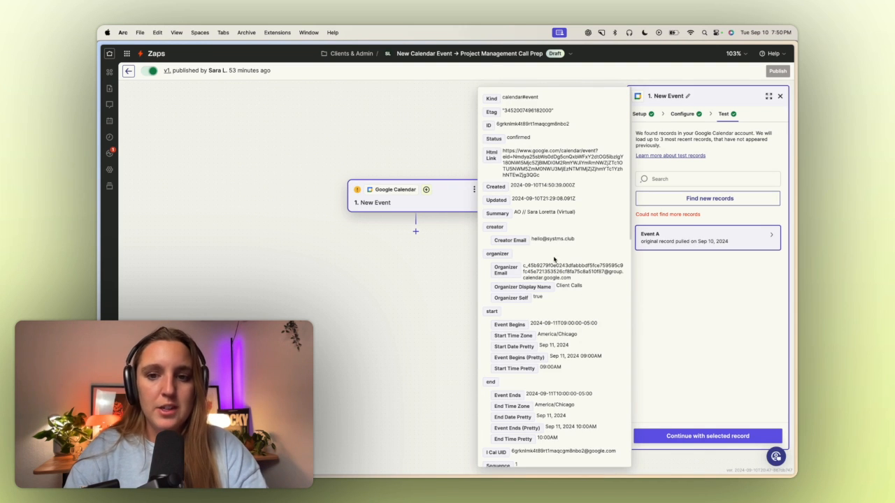
left_click(697, 437)
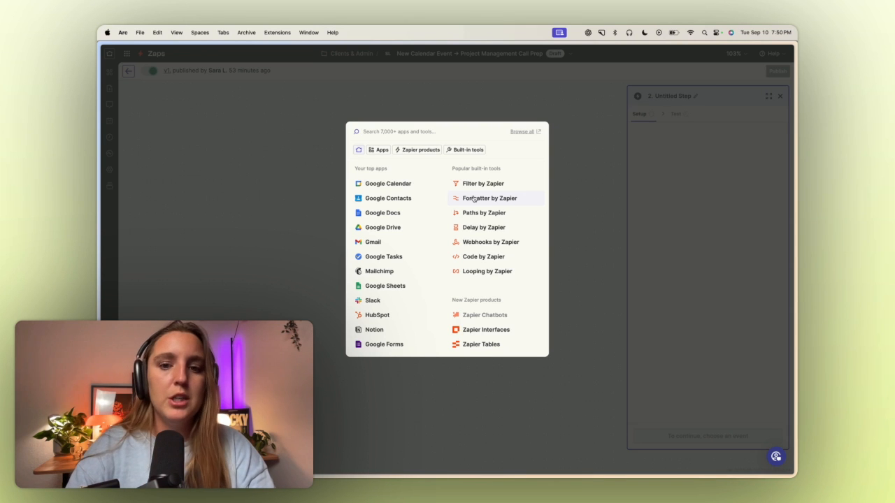
Add a Formatter by Zapier action as the second step with the Date / Time action event.
left_click(503, 199)
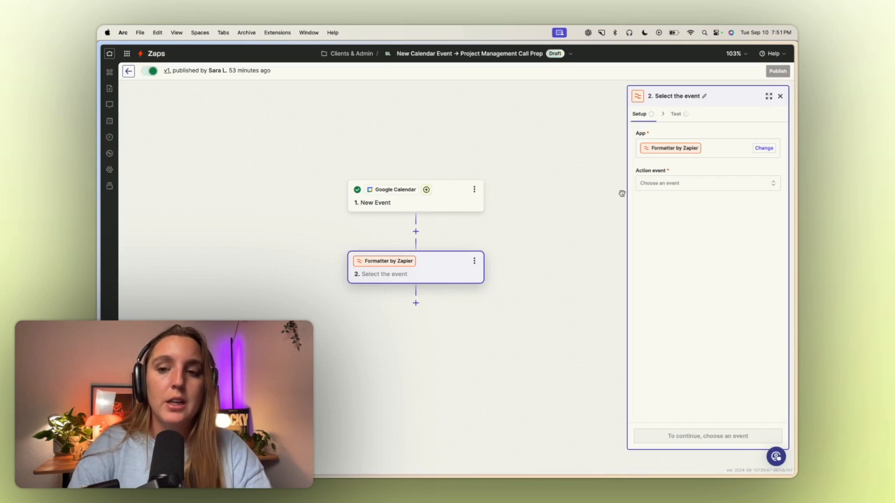
left_click(702, 182)
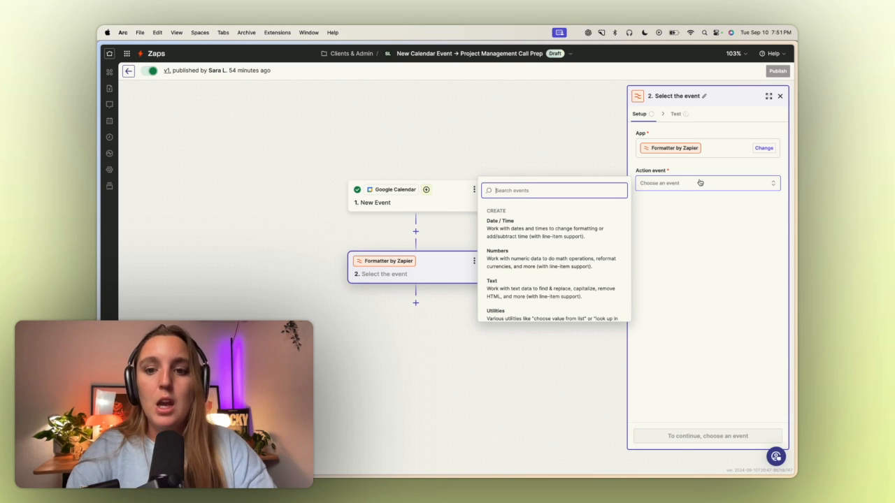
left_click(520, 239)
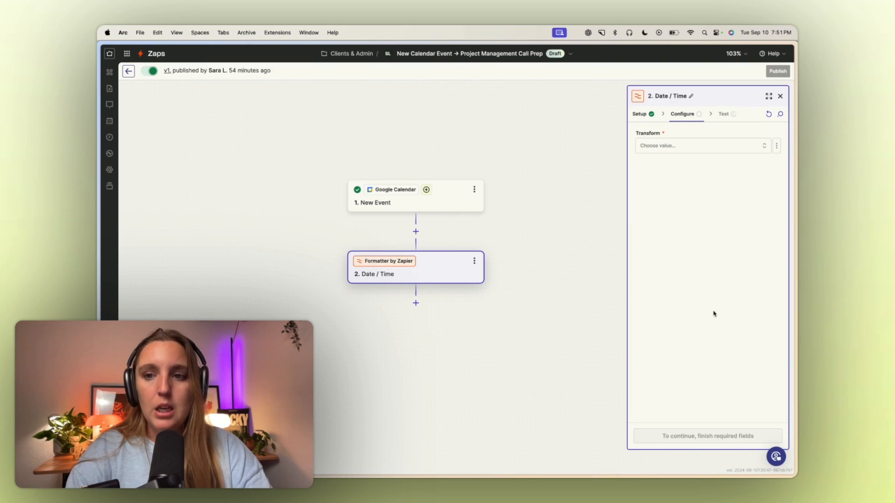
Set the Date / Time transform to Add/Subtract Time and map its input to the trigger's Event Begins (Pretty) field.
left_click(692, 147)
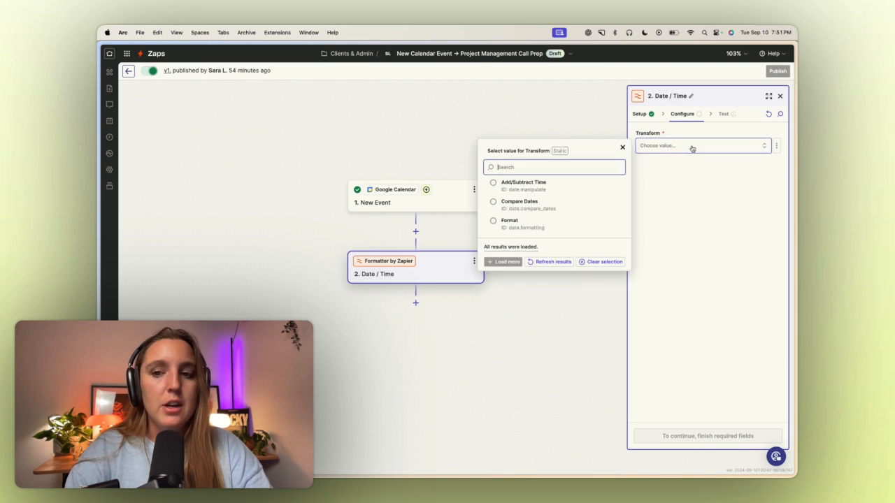
left_click(556, 188)
left_click(712, 222)
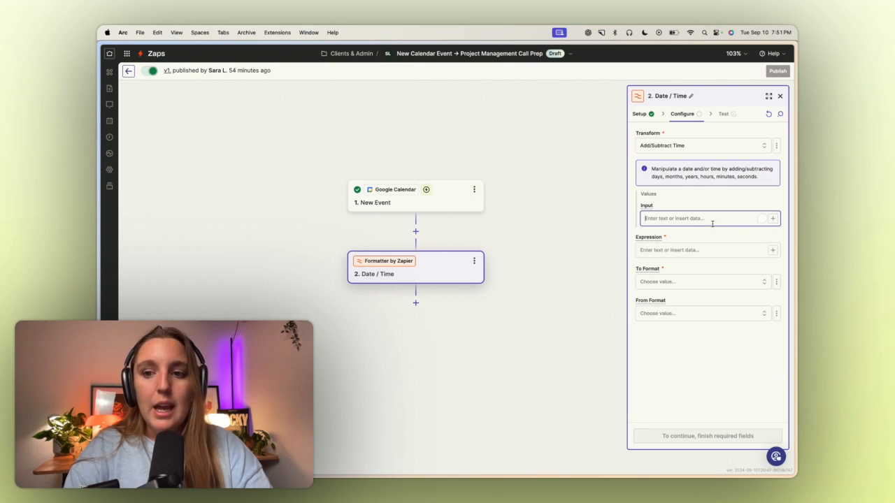
left_click(773, 218)
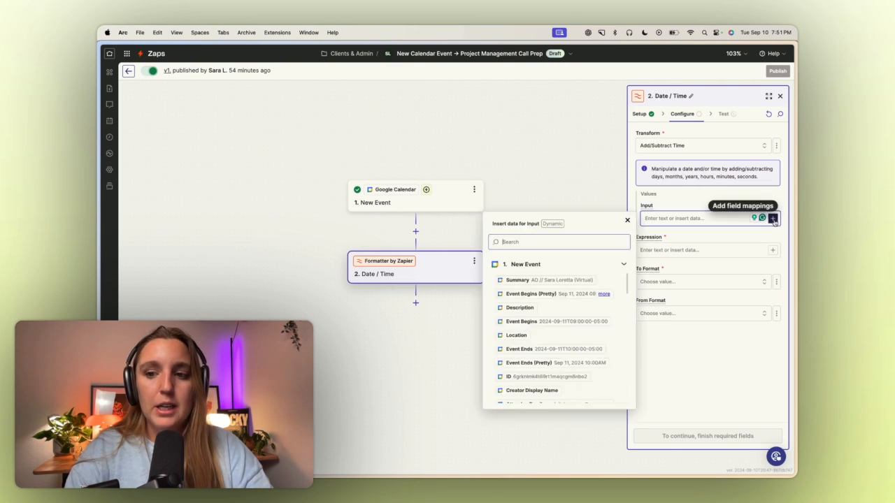
left_click(546, 295)
Set the Date / Time expression to -30 minutes and the To Format value to MMMM DD YYYY HH:mm:ss.
left_click(701, 260)
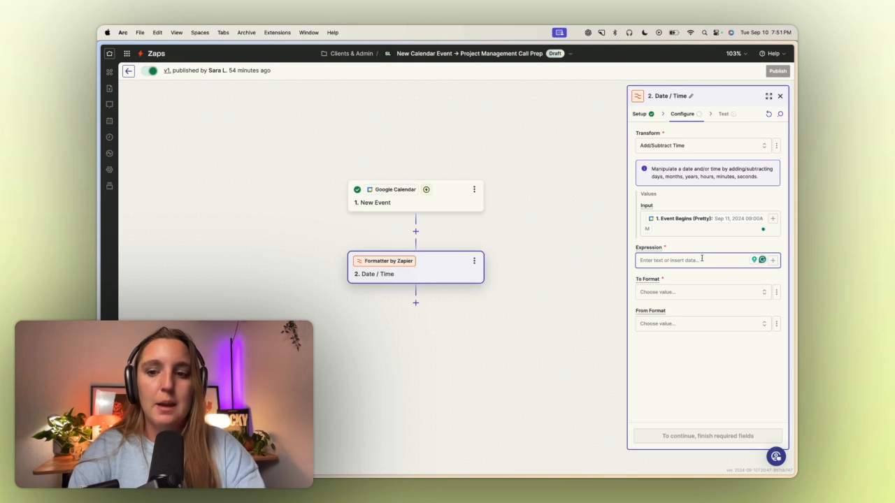
type("-")
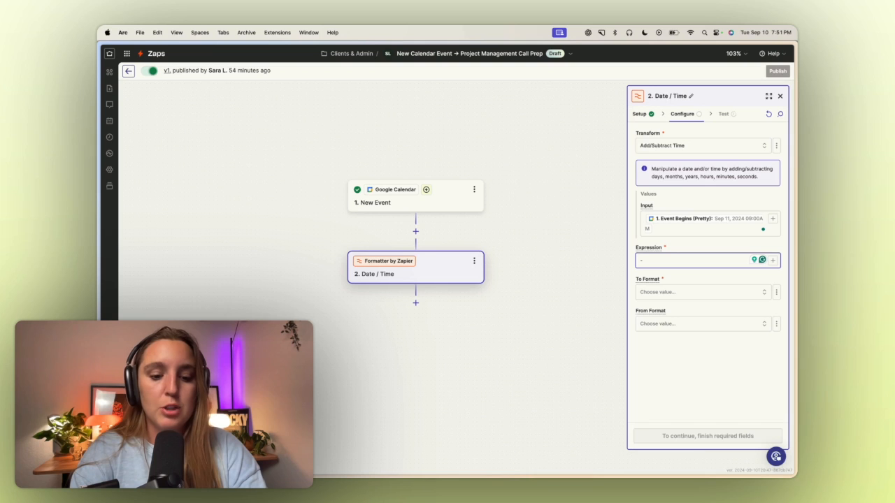
type("30minu")
key("BackSpace")
key("BackSpace")
key("BackSpace")
key("BackSpace")
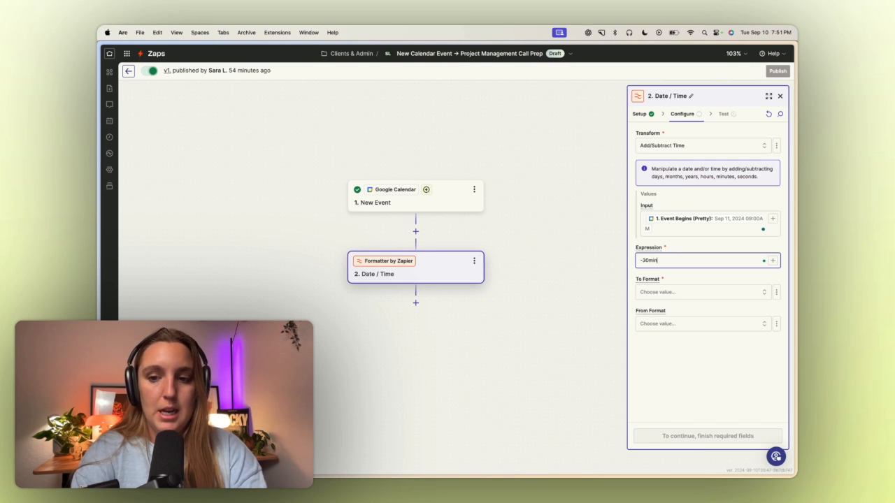
type("minutes")
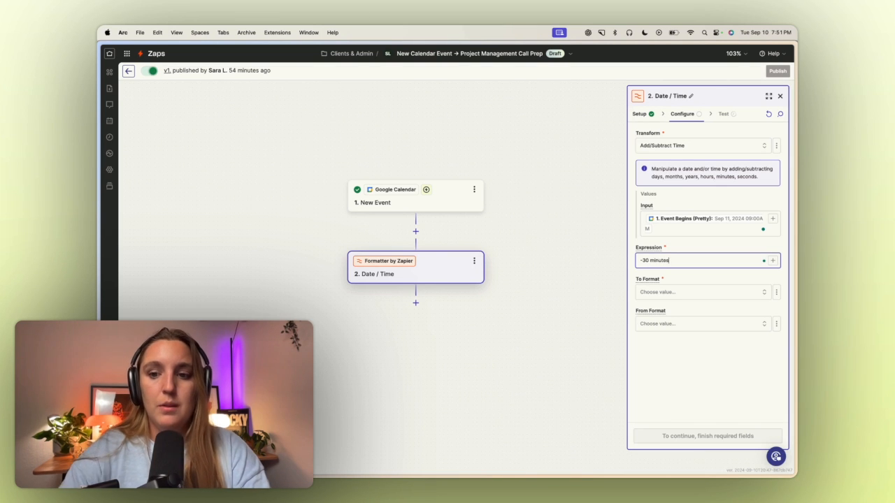
left_click(723, 295)
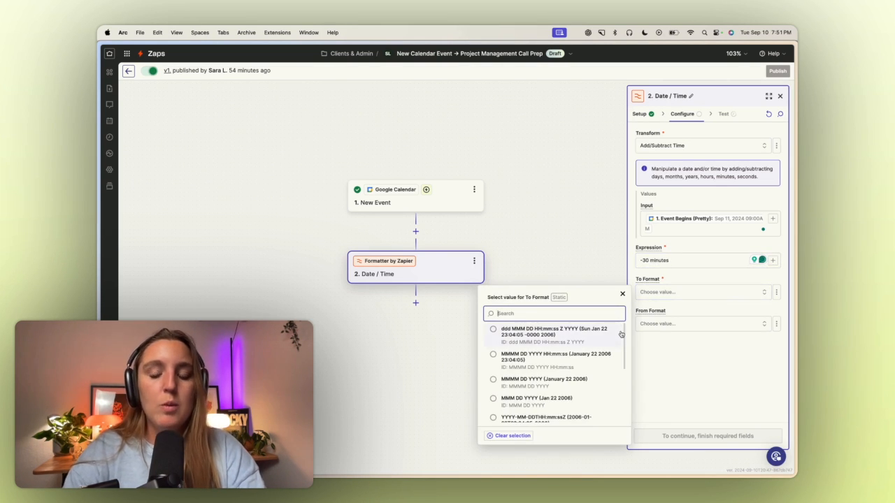
left_click(556, 361)
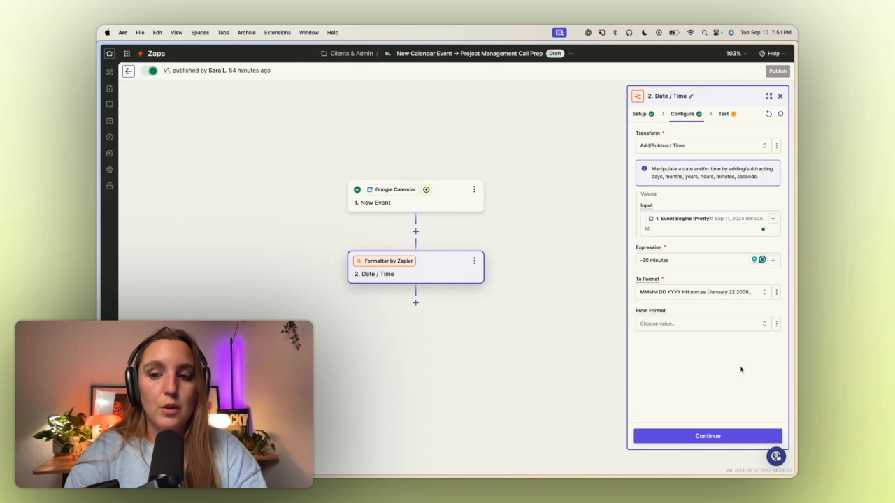
Test the Date / Time step and compare its output time with the data sent in.
left_click(723, 436)
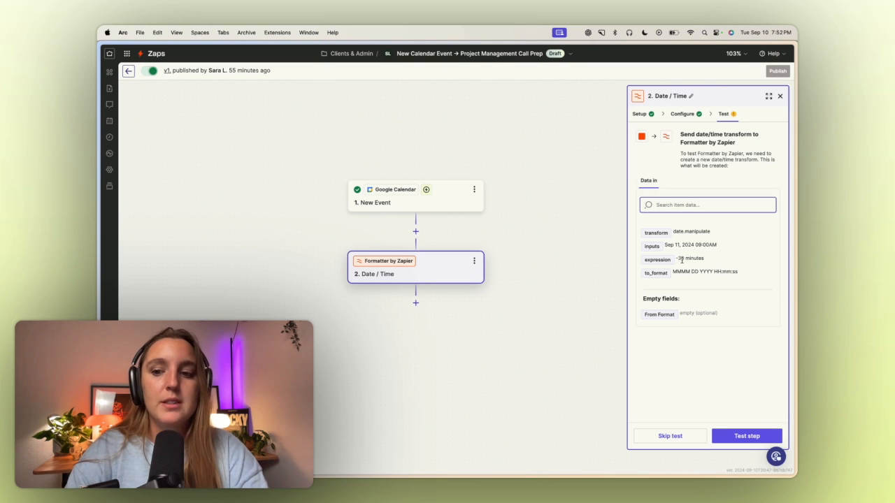
left_click(725, 436)
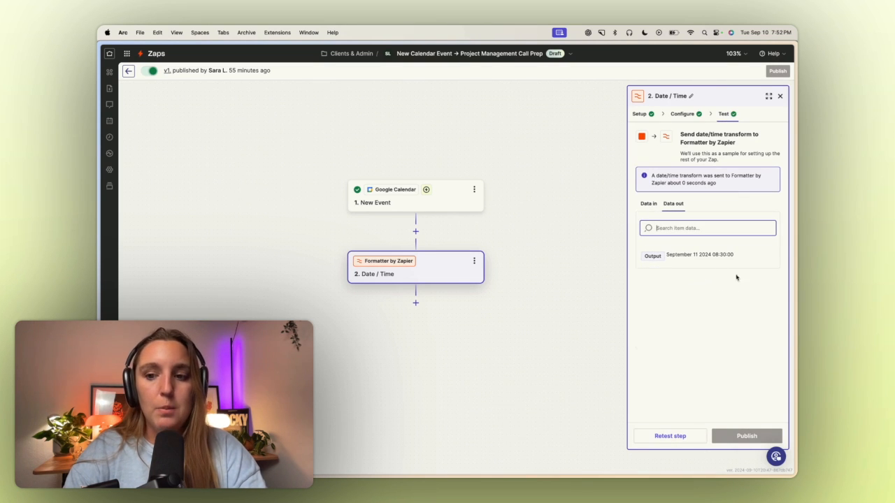
left_click_drag(715, 257, 734, 259)
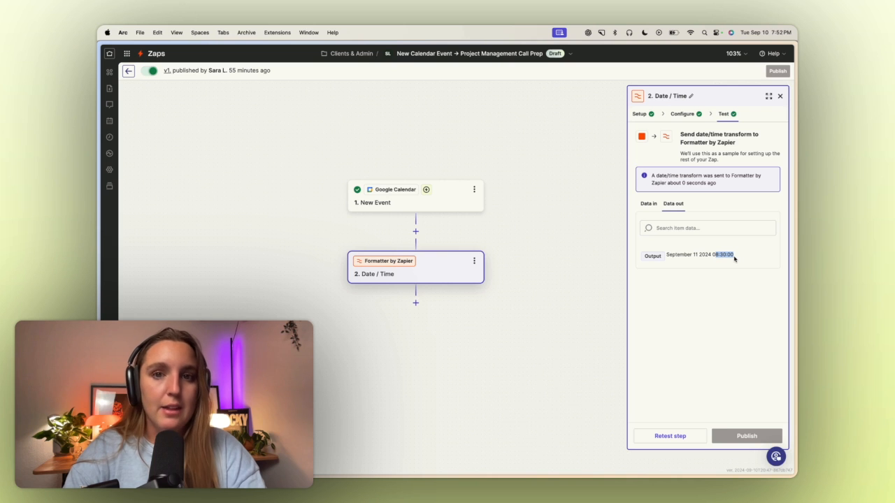
left_click(654, 211)
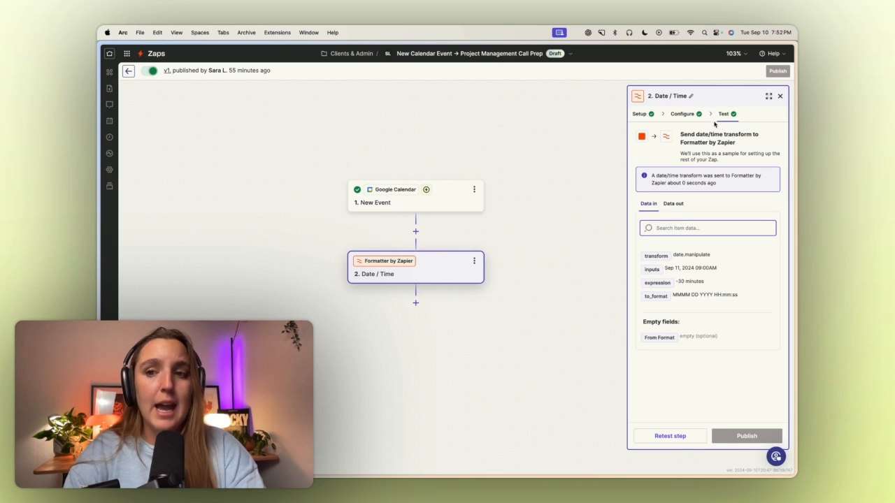
Try a time-adding expression of +4 hour in the Date / Time configuration.
left_click(692, 114)
left_click(648, 261)
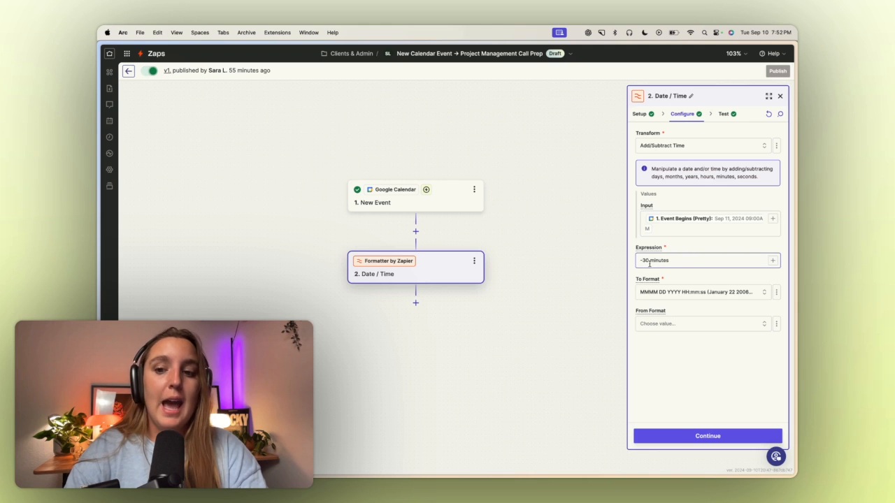
left_click_drag(672, 261, 643, 261)
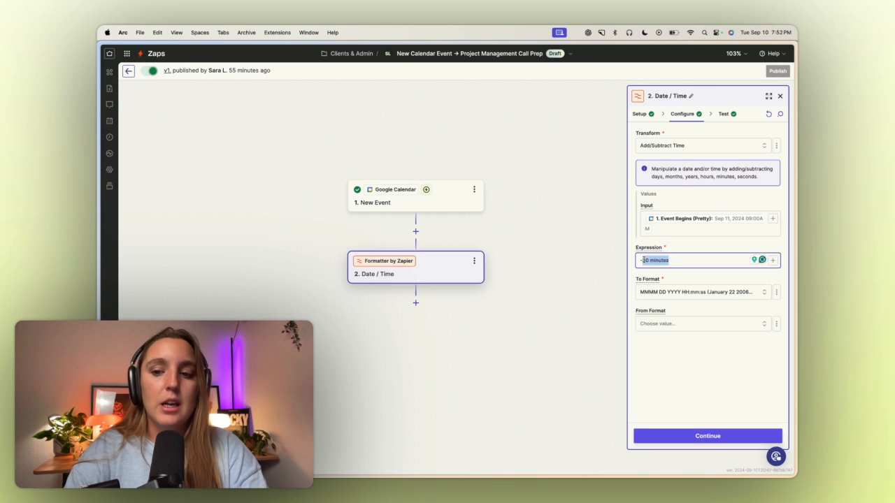
type("\\")
key("BackSpace")
key("BackSpace")
key("BackSpace")
type("+1 h")
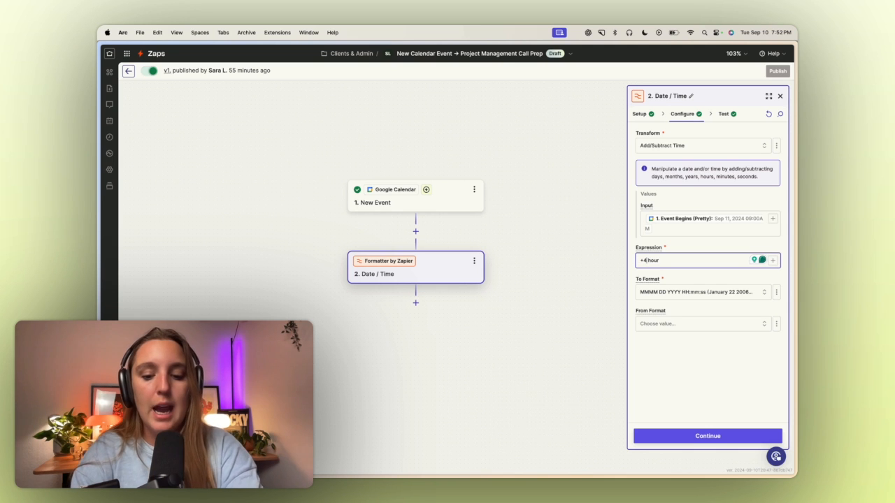
Set the Date / Time expression back to -30 minutes and retest the step.
key("super+a")
key("BackSpace")
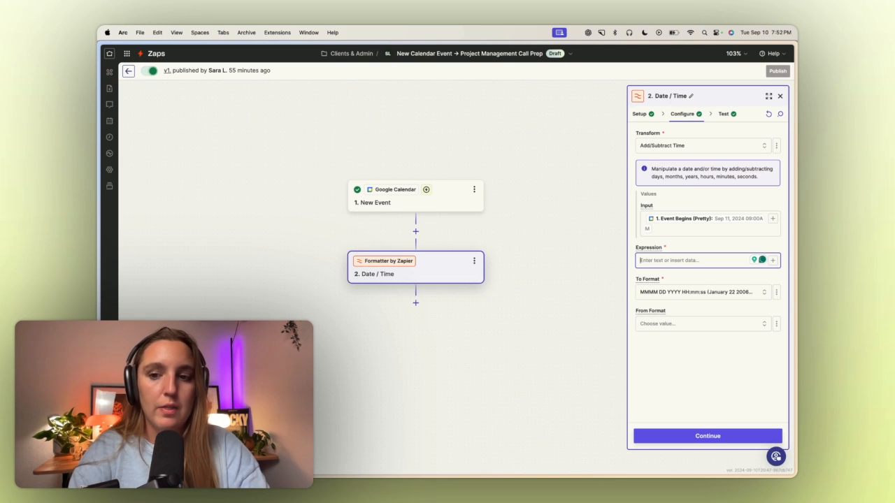
type("+")
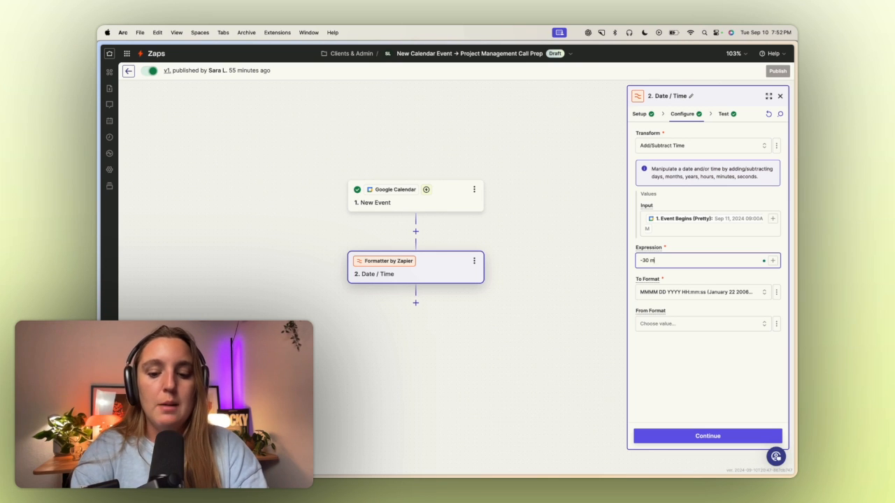
type("30 minutes")
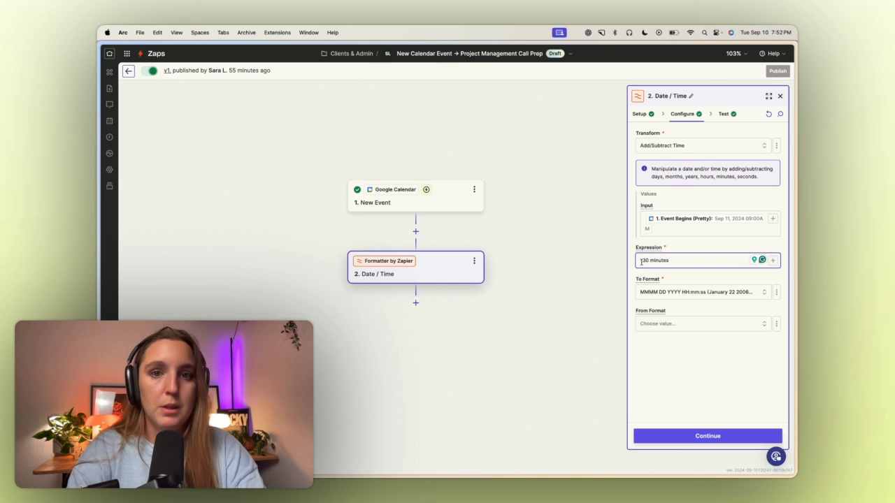
left_click(701, 436)
left_click(673, 436)
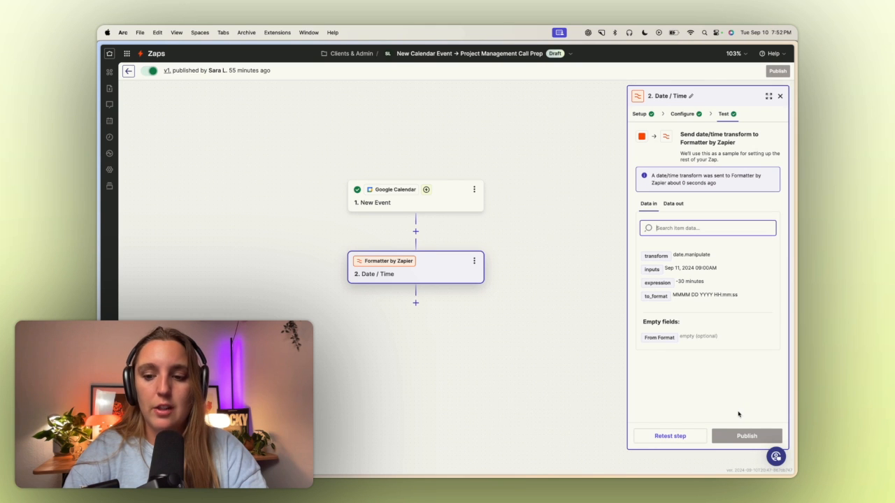
Add a Google Calendar action after the Date / Time step with Create Detailed Event as its action event.
left_click(415, 302)
left_click(412, 181)
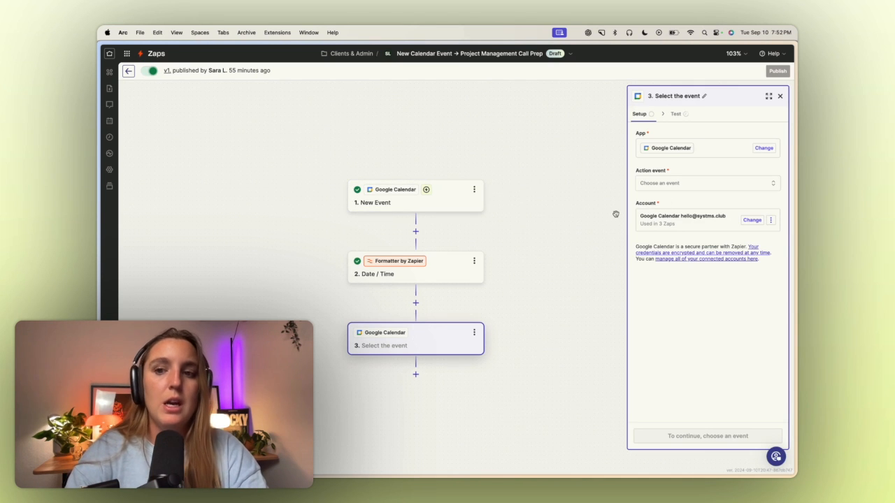
left_click(663, 185)
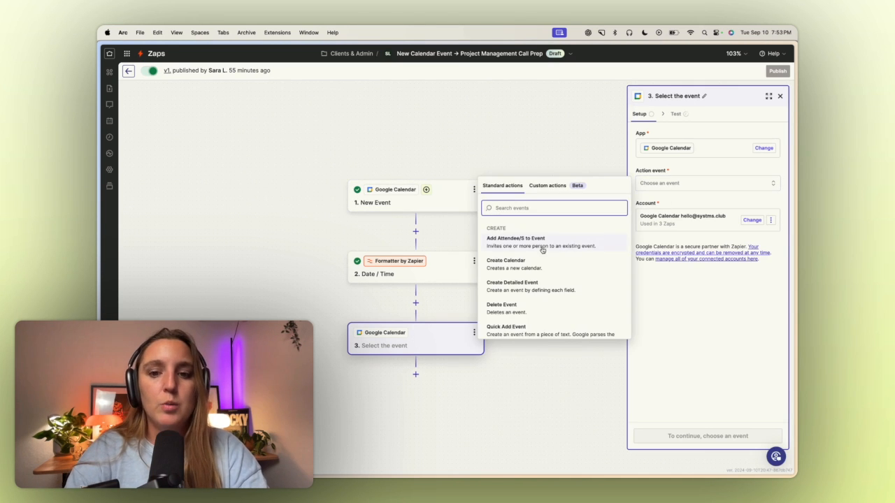
left_click(543, 281)
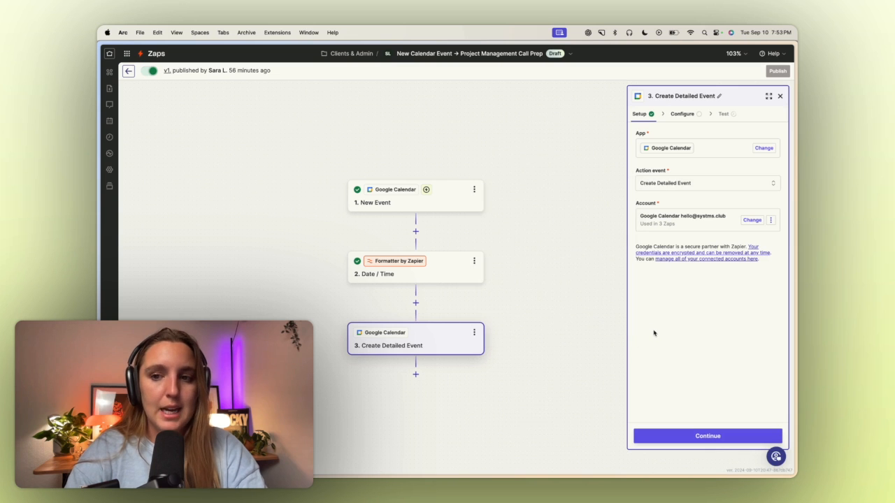
left_click(673, 431)
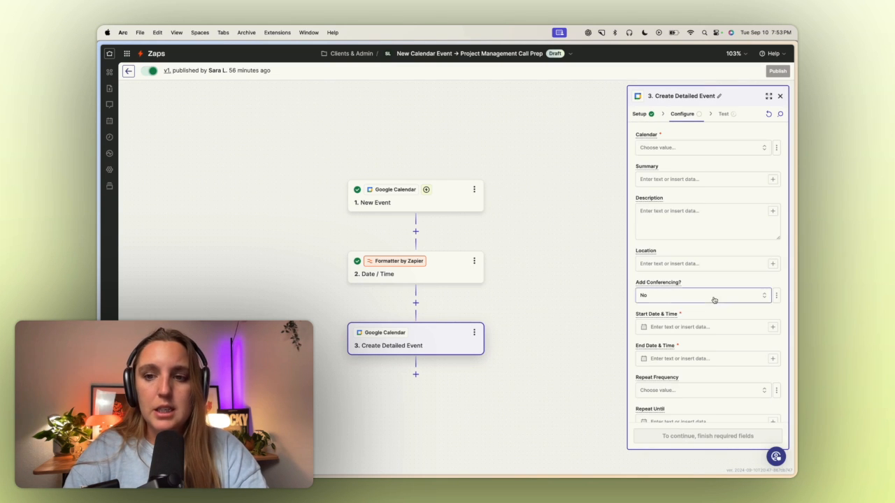
Set the Create Detailed Event step's calendar to Project Management.
left_click(690, 151)
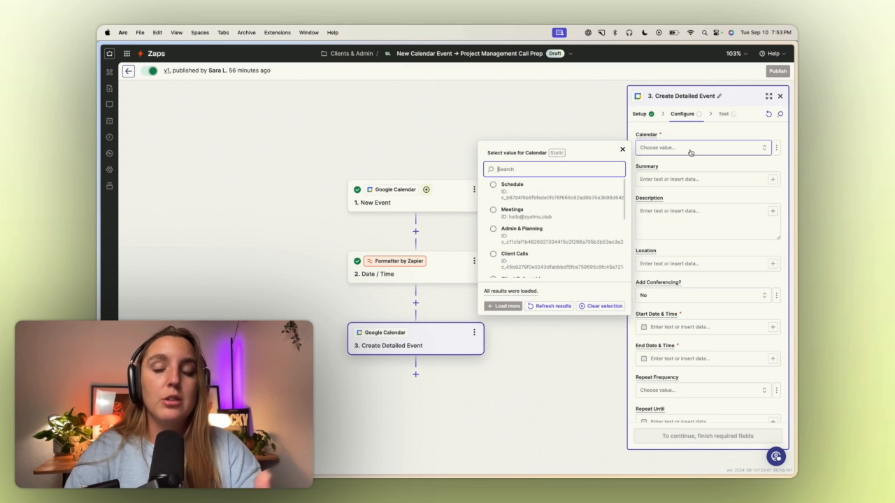
scroll(566, 208, "down", 2)
scroll(566, 207, "down", 2)
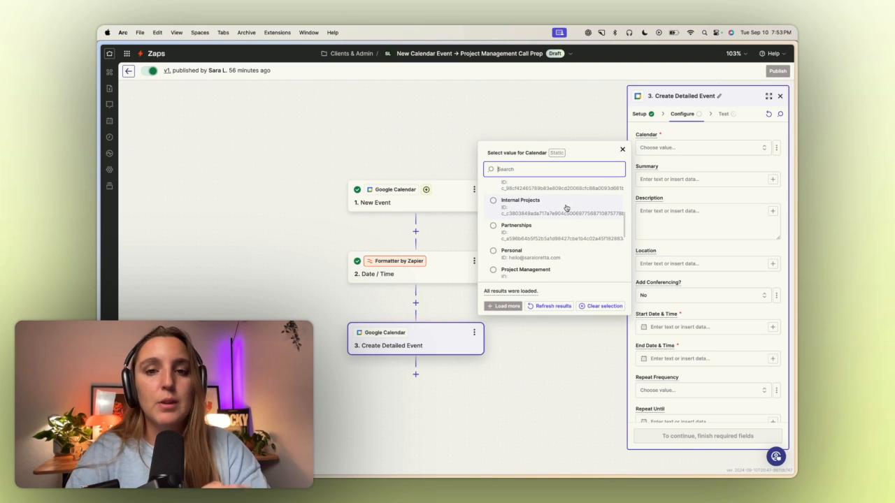
scroll(567, 208, "down", 2)
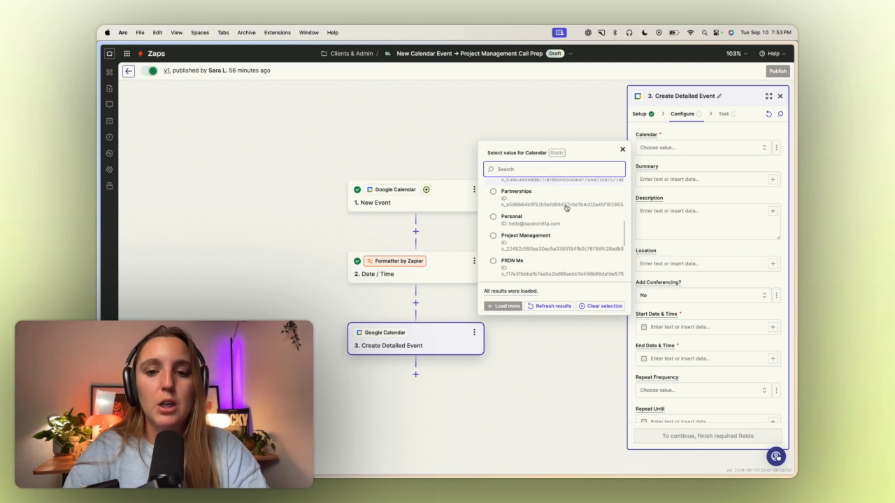
left_click(530, 241)
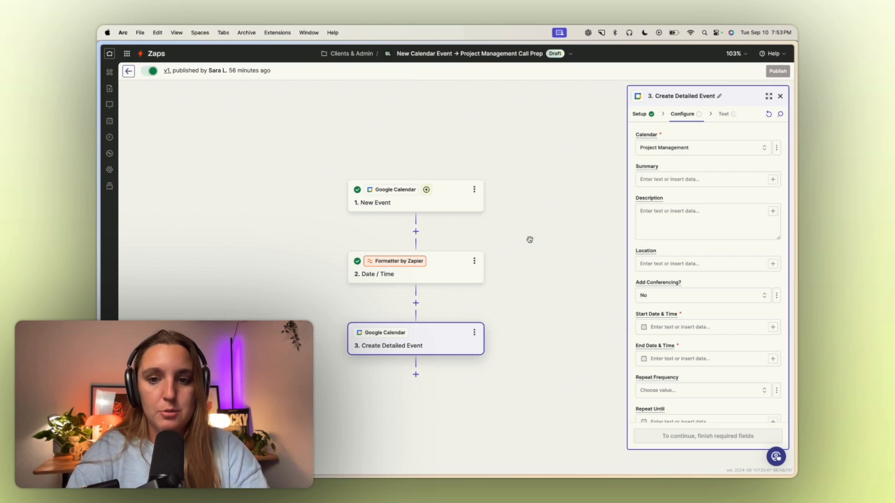
Set the event Summary to "Prep for" followed by the Summary value from the New Event trigger, leaving the Description empty.
left_click(711, 179)
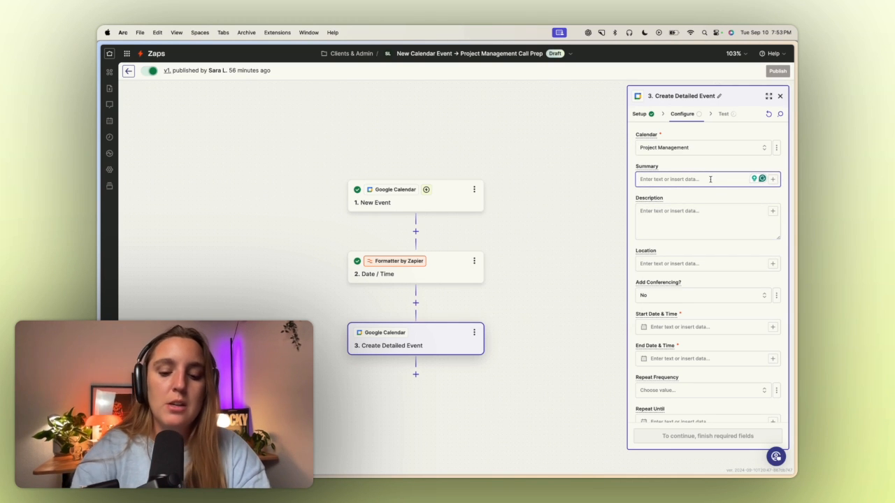
type("Prep for")
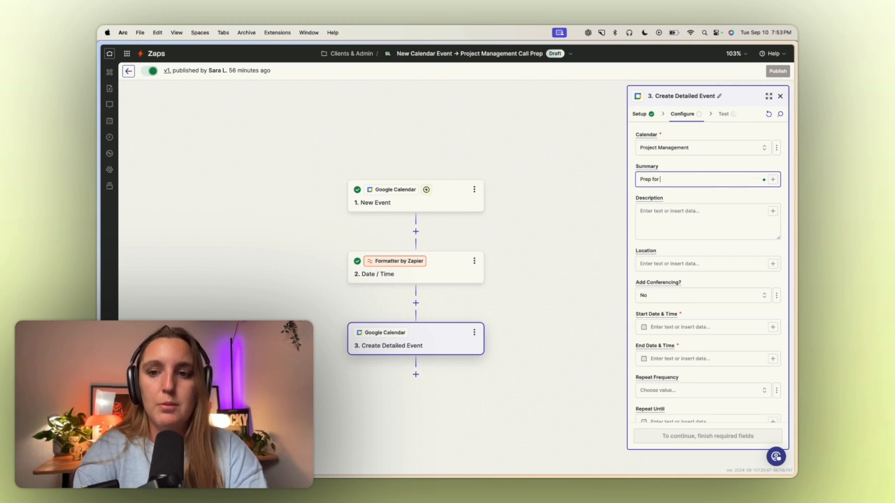
left_click(773, 179)
left_click(574, 225)
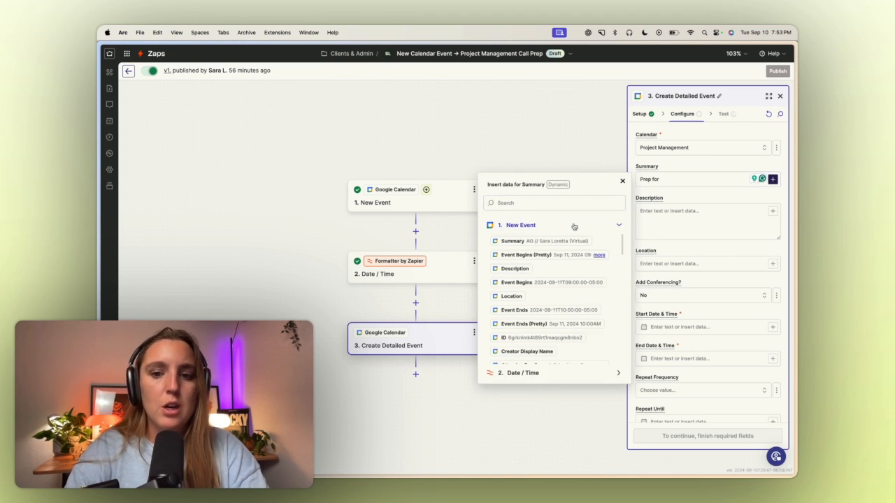
left_click(560, 240)
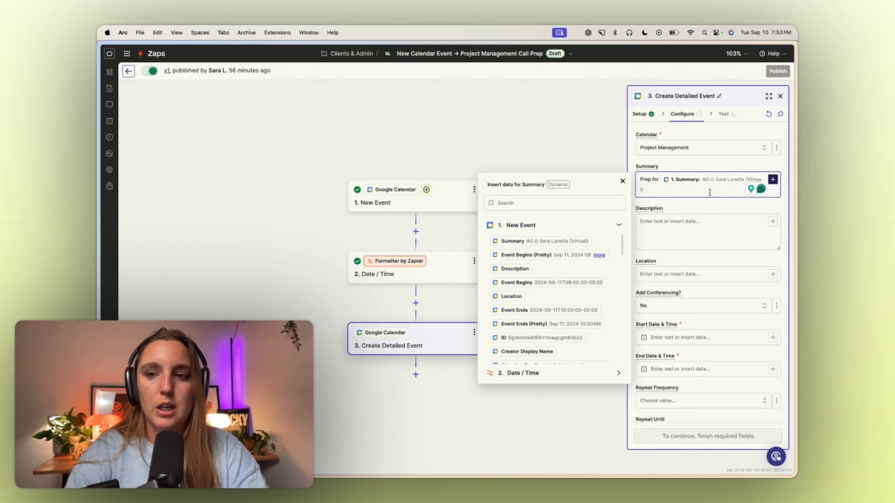
left_click(702, 224)
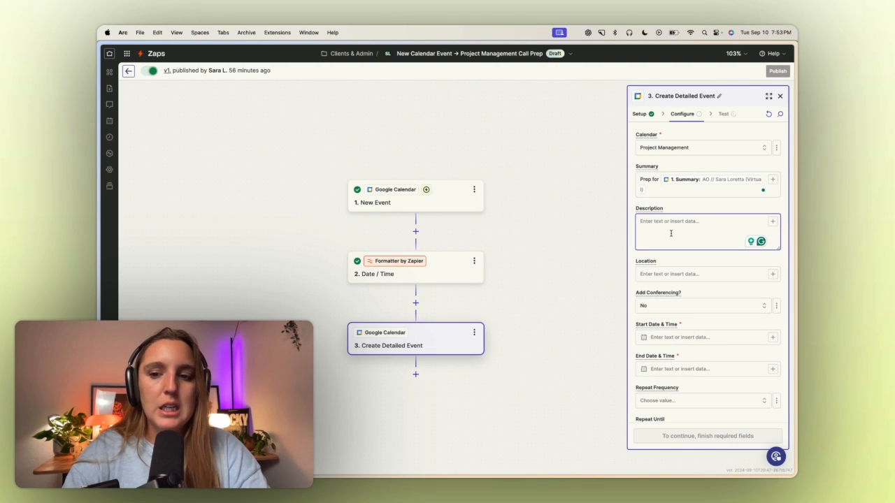
Map the event's Start Date & Time to the Output value of the Date / Time step.
scroll(671, 232, "down", 2)
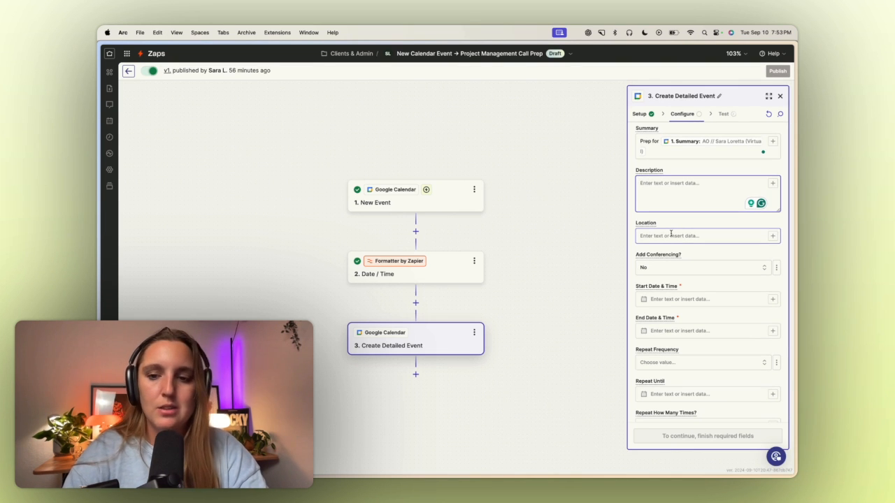
scroll(671, 234, "down", 2)
scroll(675, 227, "down", 2)
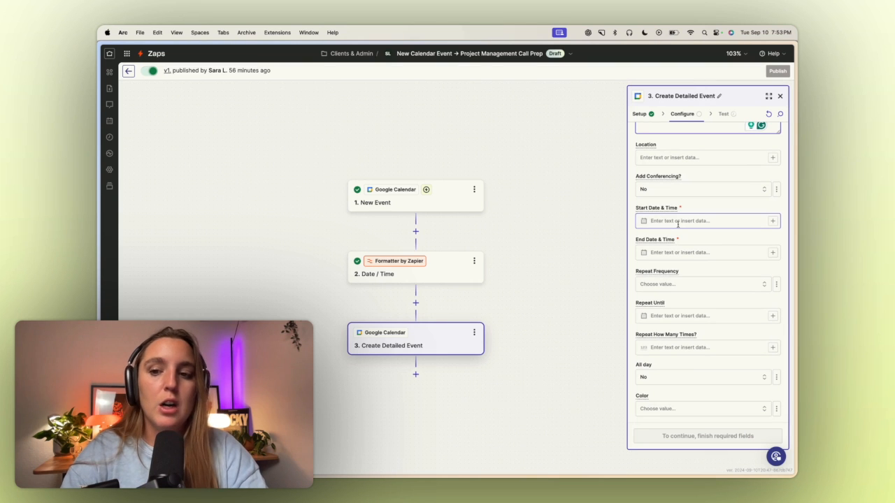
left_click(678, 223)
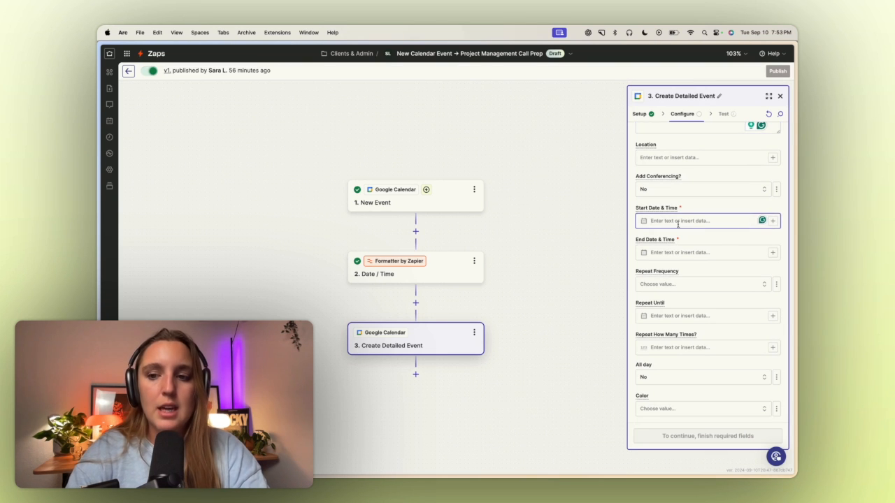
left_click(772, 221)
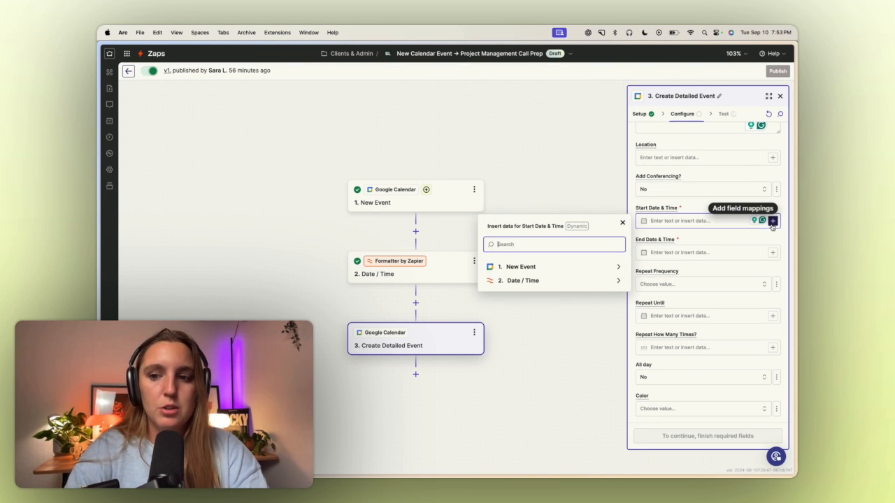
left_click(557, 282)
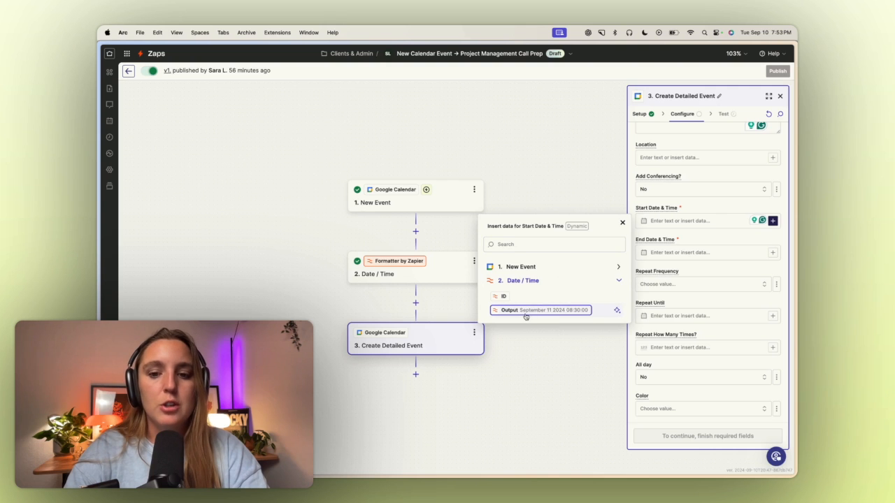
left_click(545, 312)
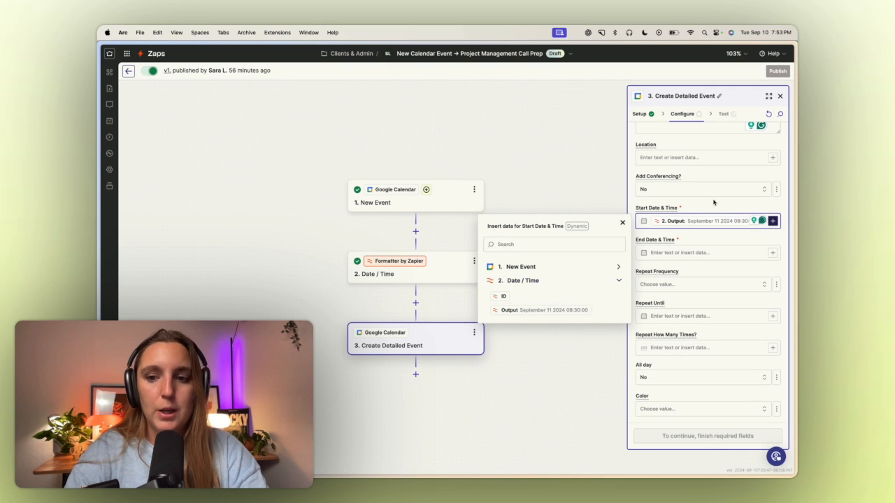
Map the event's End Date & Time to the Event Begins (Pretty) value from the New Event trigger.
left_click(772, 253)
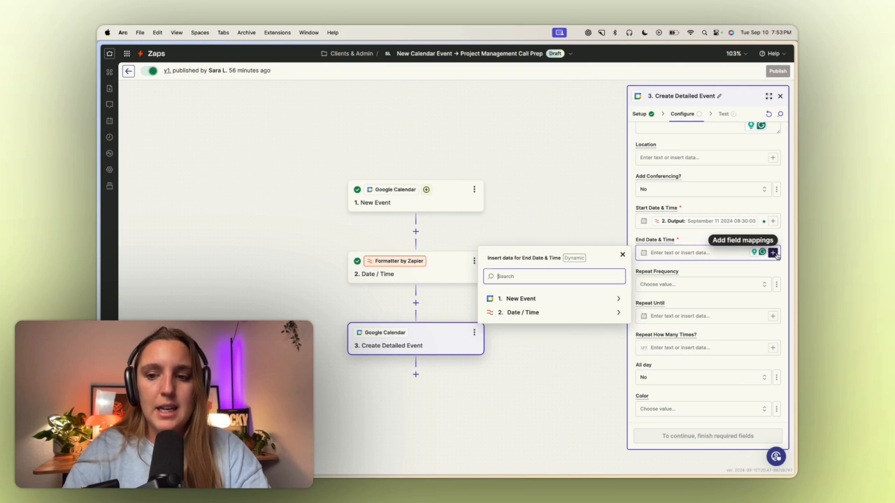
left_click(551, 300)
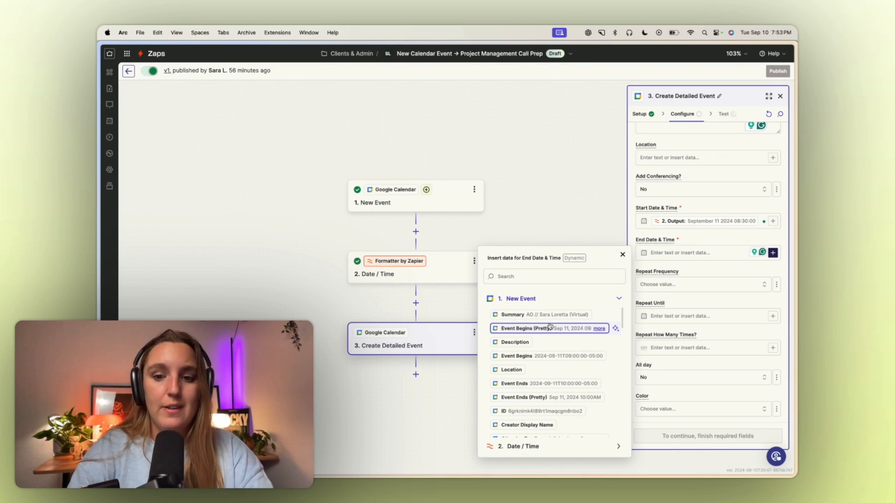
left_click(550, 328)
left_click(716, 276)
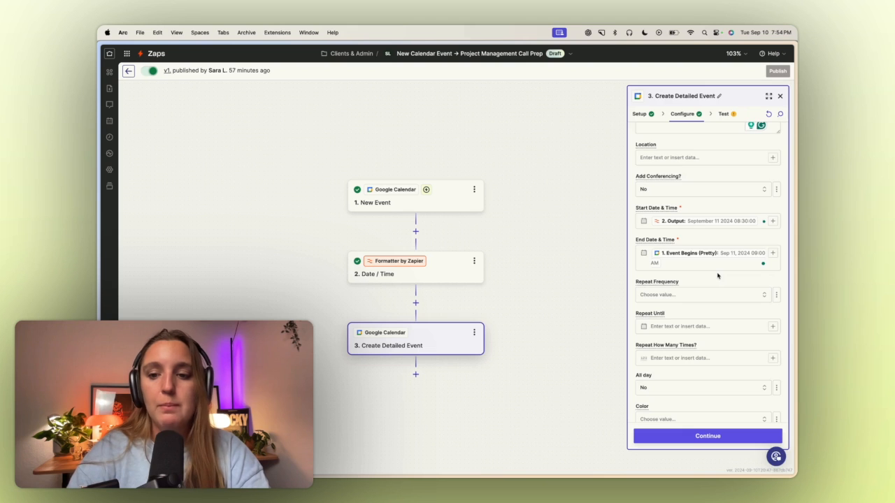
Leave the remaining optional event fields at their defaults and test the Create Detailed Event step.
scroll(717, 276, "down", 3)
scroll(717, 275, "down", 2)
scroll(717, 273, "down", 5)
scroll(718, 276, "down", 2)
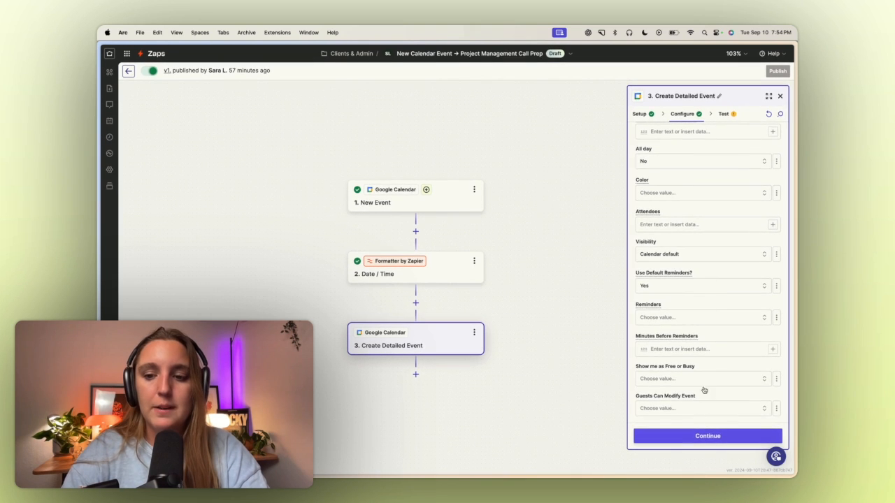
left_click(706, 432)
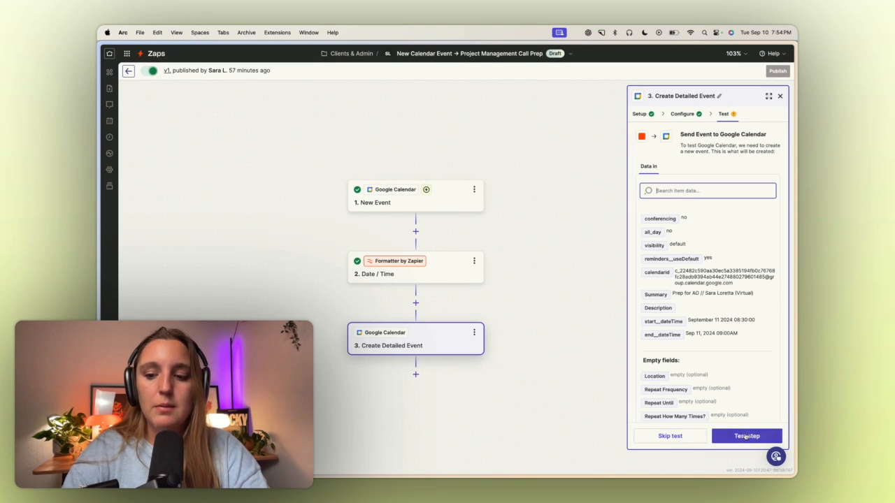
left_click(735, 435)
Switch to Google Calendar and compare the original call on Wednesday, September 11 with the prep event created before it.
mouse_move(102, 133)
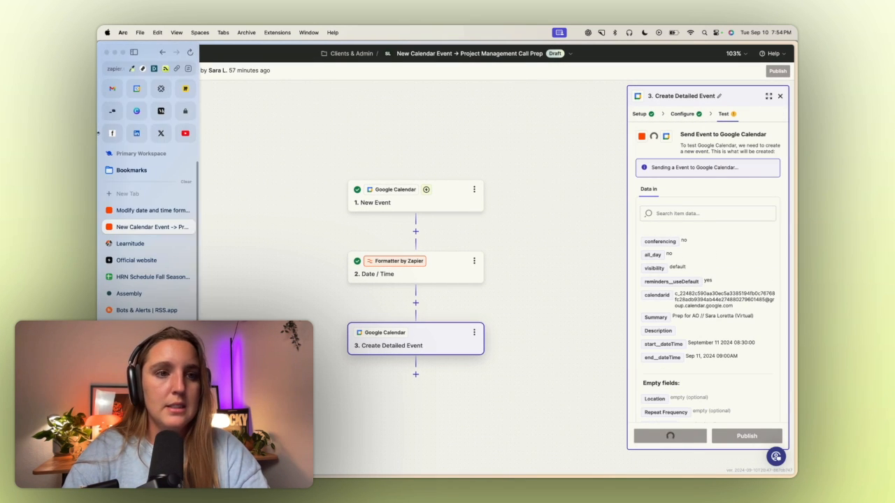
left_click(143, 93)
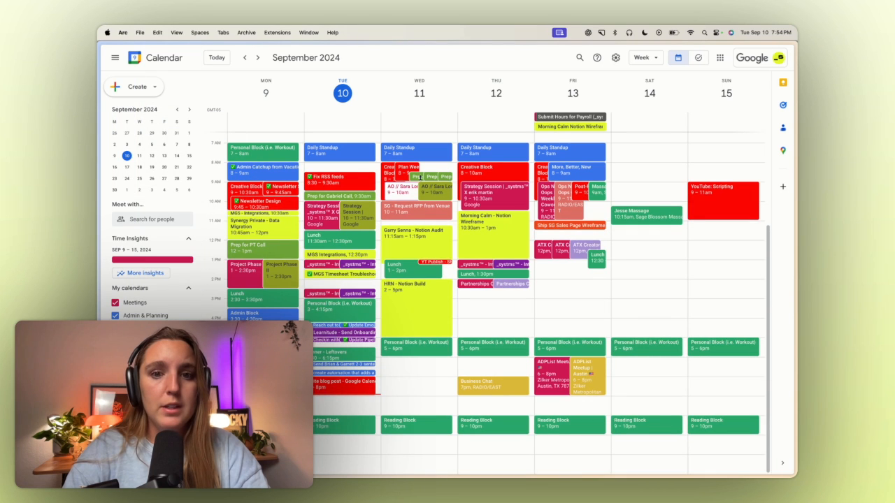
left_click(421, 176)
left_click(435, 193)
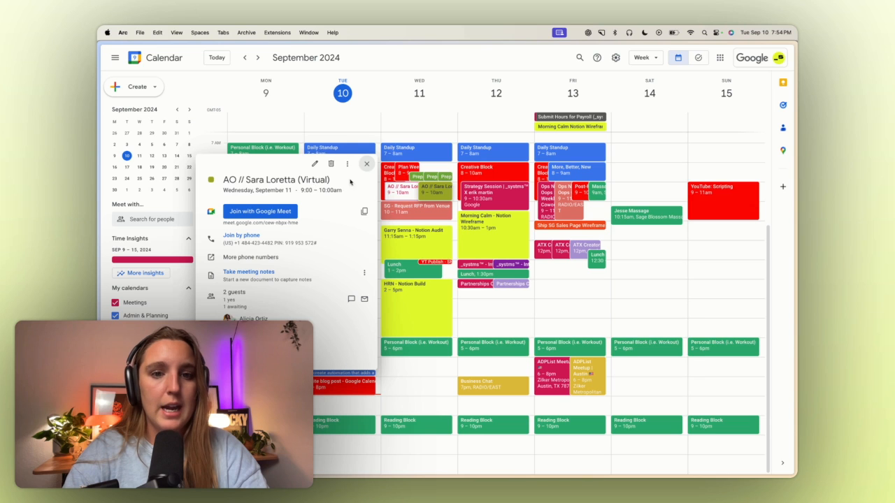
left_click(446, 176)
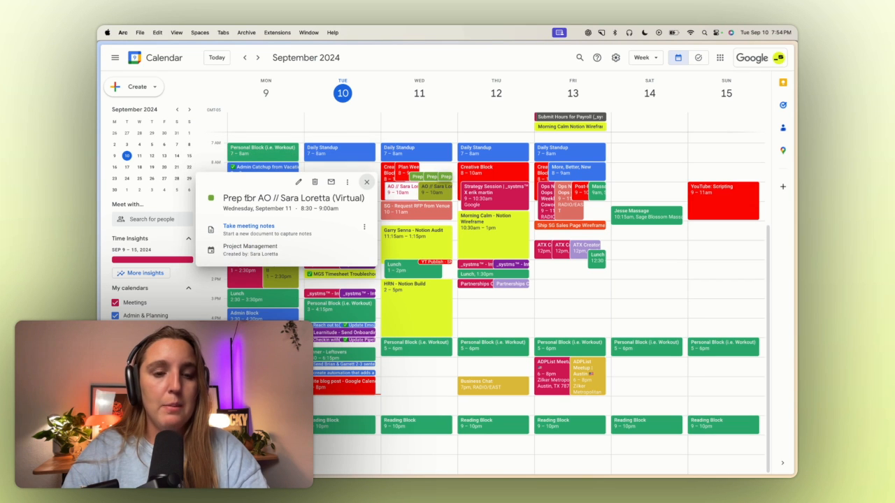
left_click(367, 182)
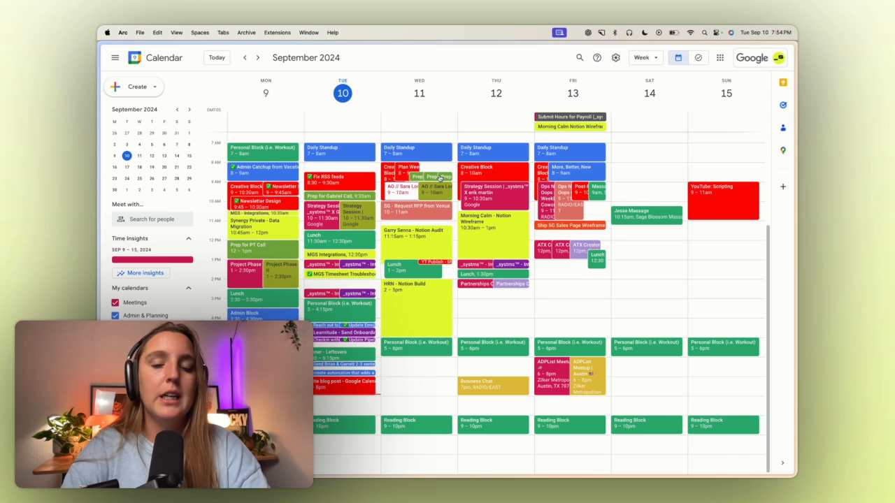
Return to the Zap in Zapier and publish it as a new version without a version name.
mouse_move(139, 156)
left_click(151, 227)
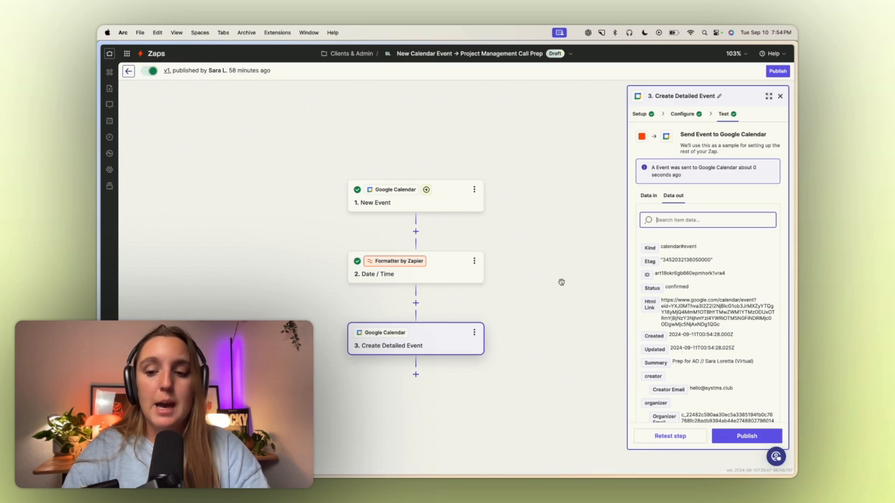
left_click(747, 436)
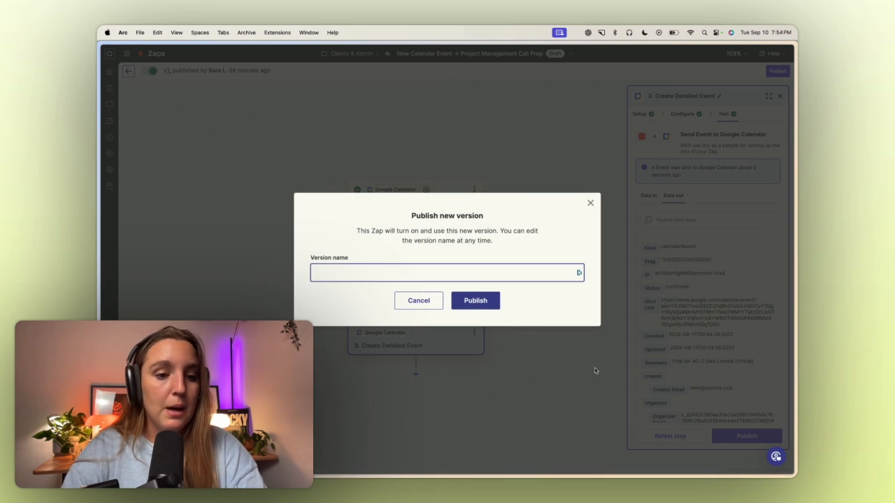
left_click(482, 302)
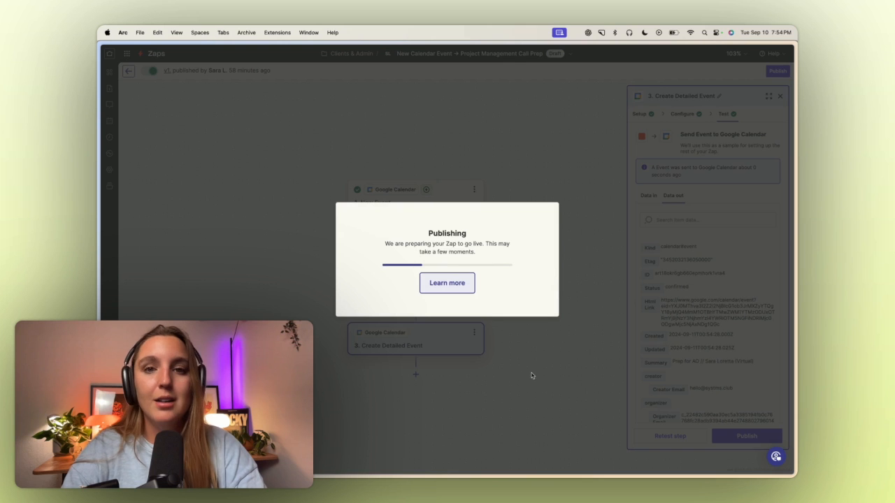